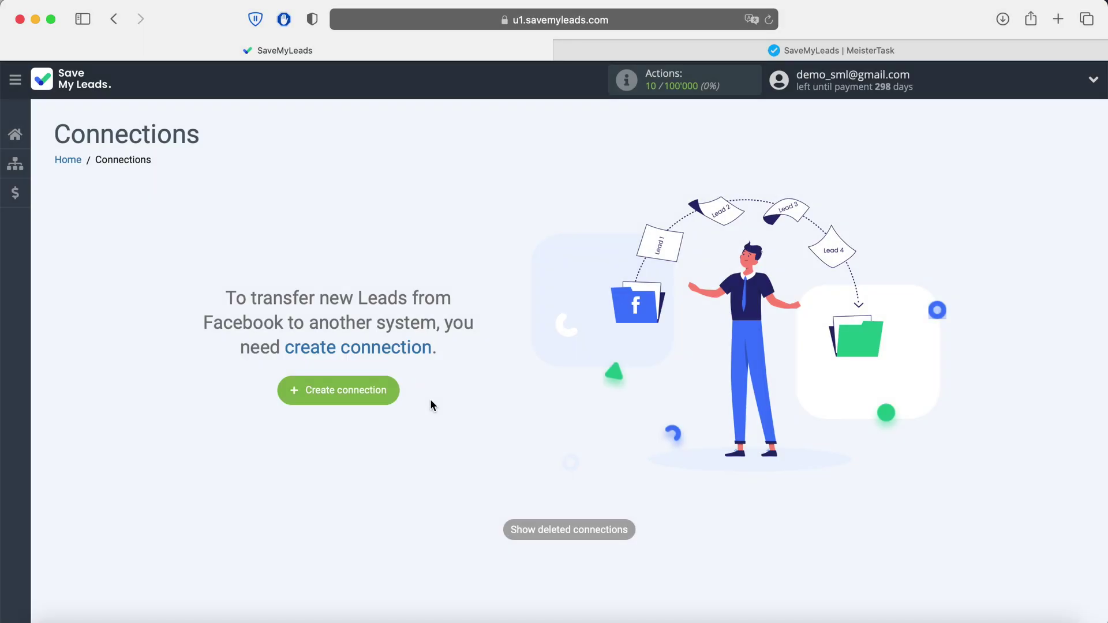
Create a connection that transfers Facebook leads to MeisterTask using the Create Task action.
click(387, 391)
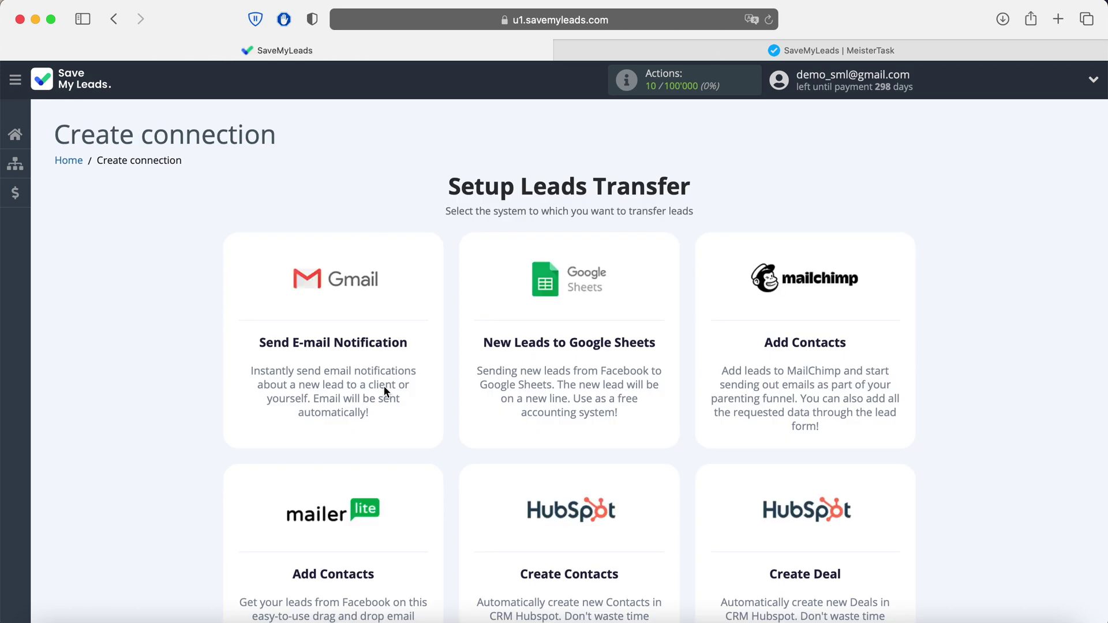
scroll(385, 391, down, 10)
scroll(385, 391, down, 12)
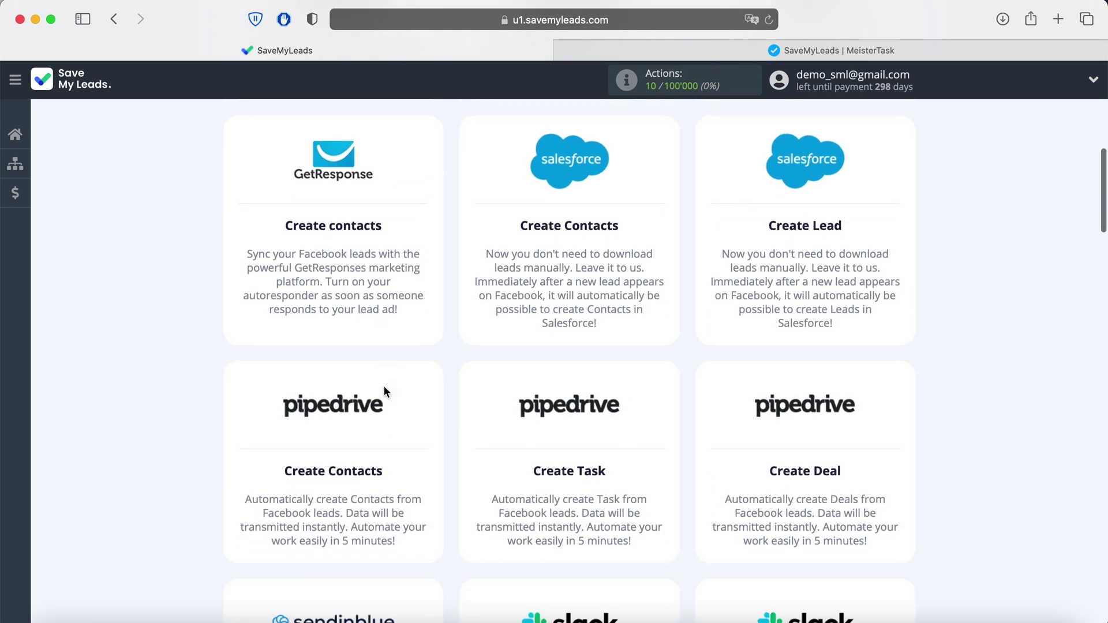
scroll(384, 392, down, 9)
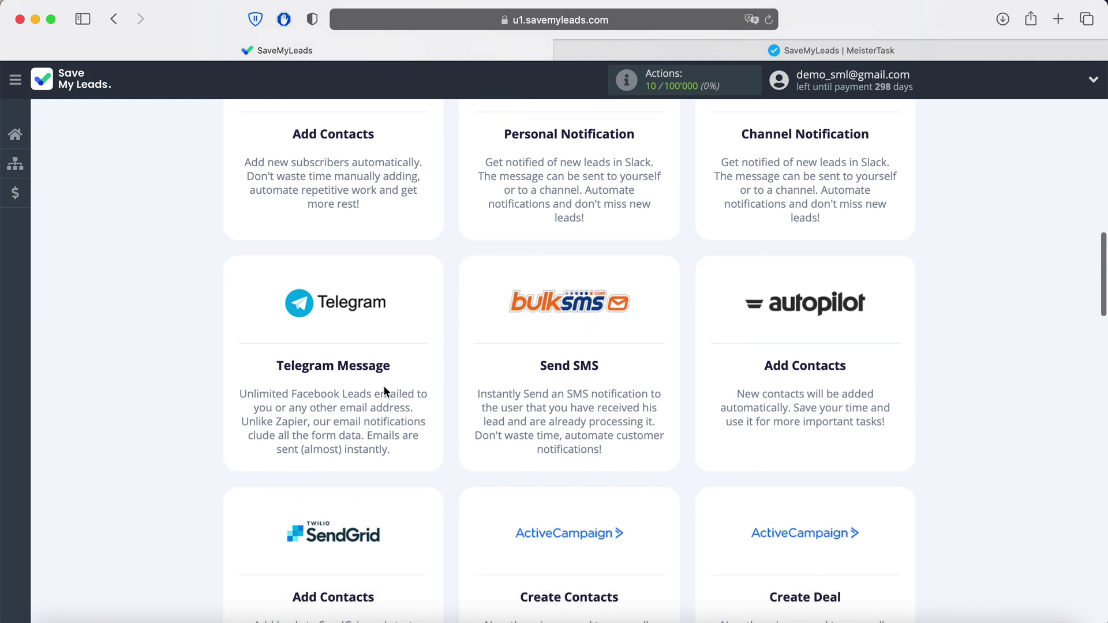
scroll(383, 386, down, 10)
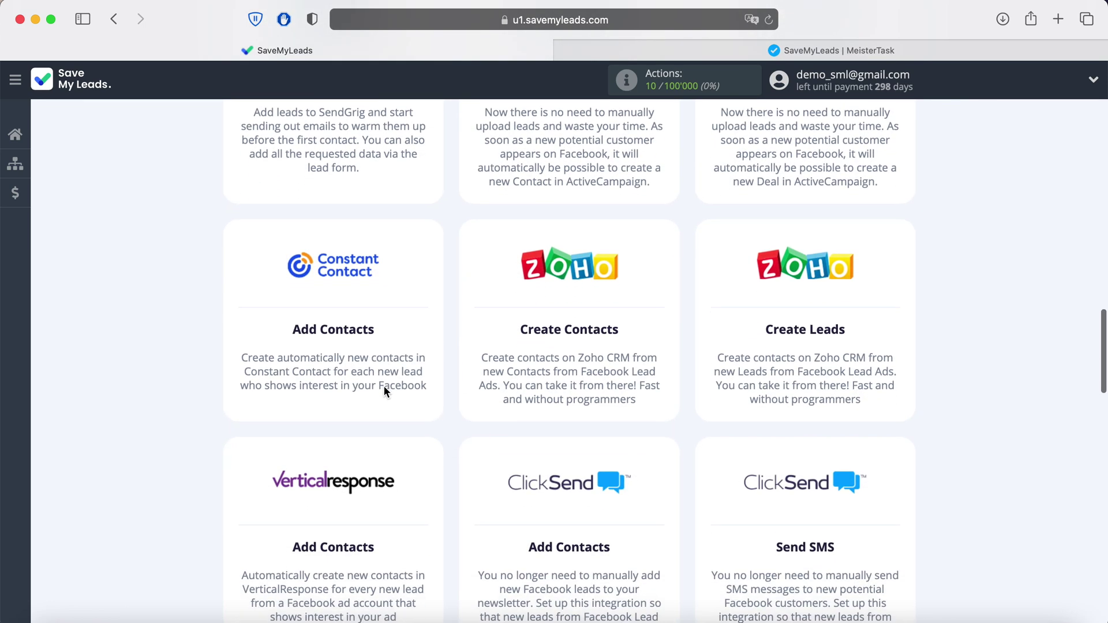
scroll(383, 391, down, 8)
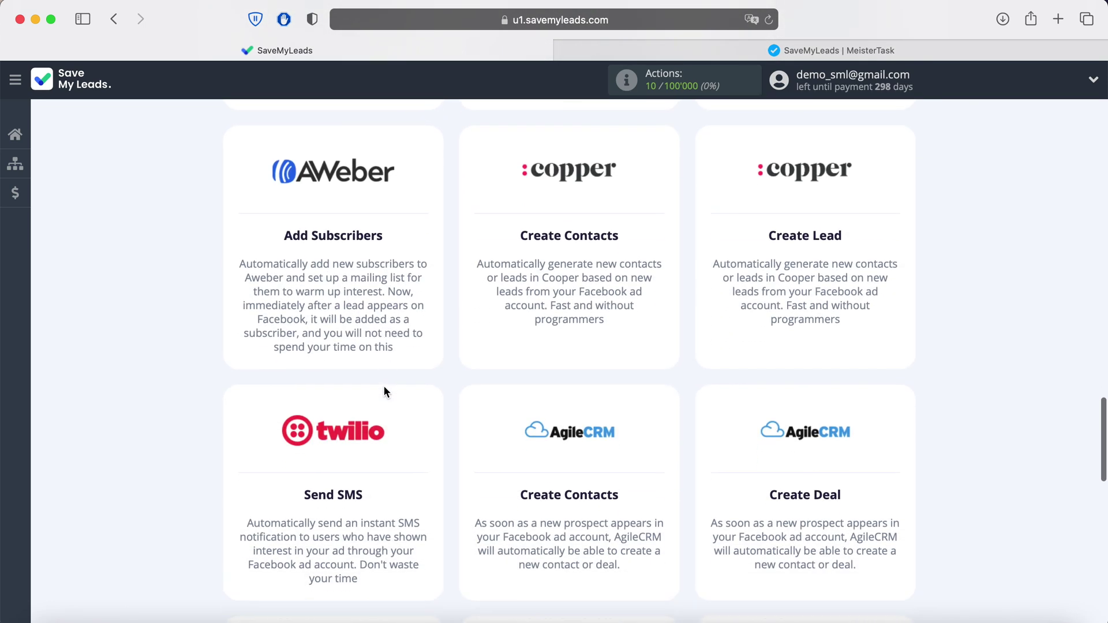
scroll(384, 391, down, 4)
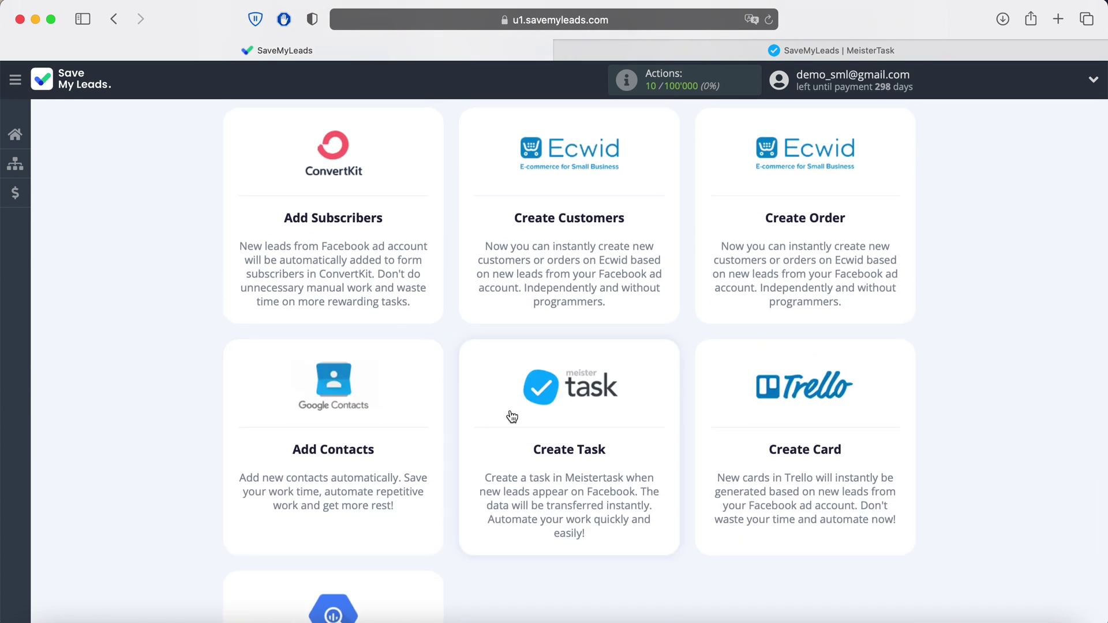
click(588, 423)
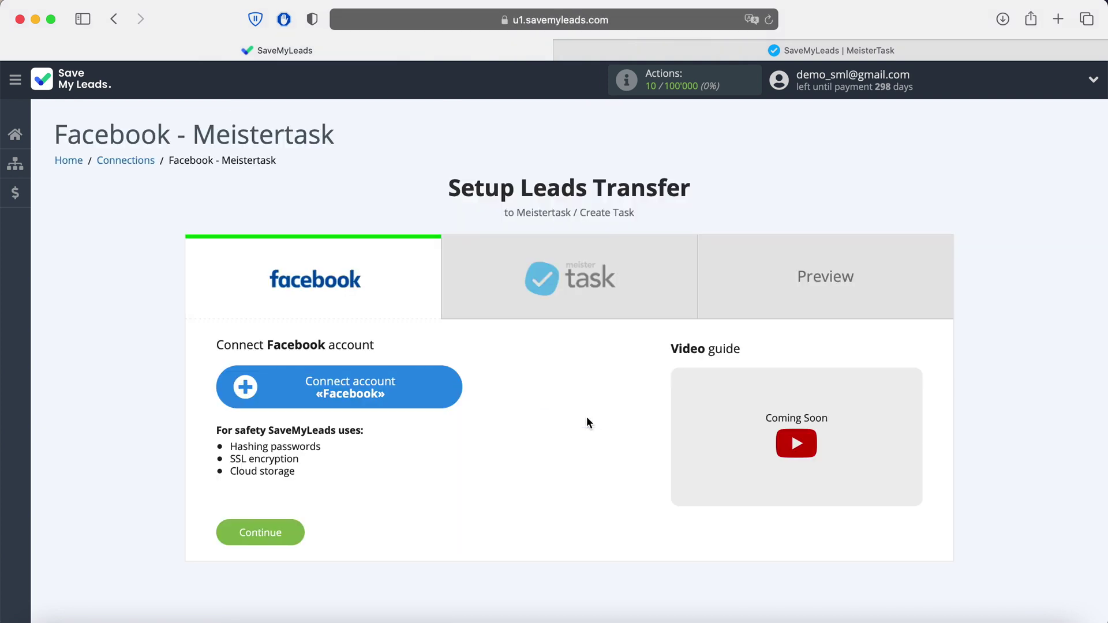
Start connecting the Facebook account and log in with the saved login and account password.
click(444, 387)
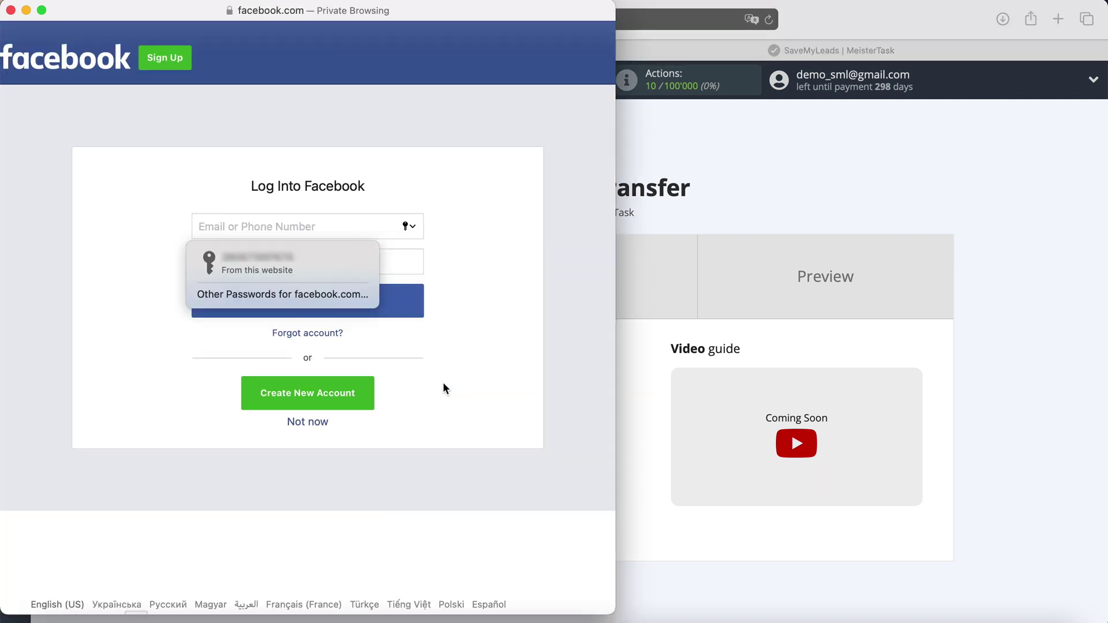
click(313, 254)
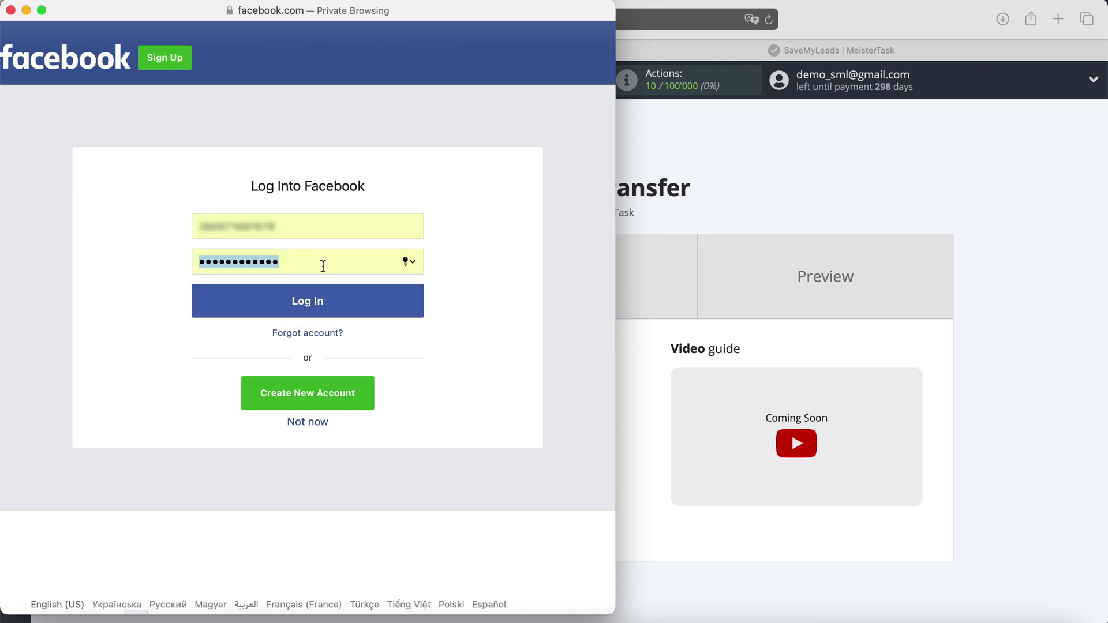
click(344, 300)
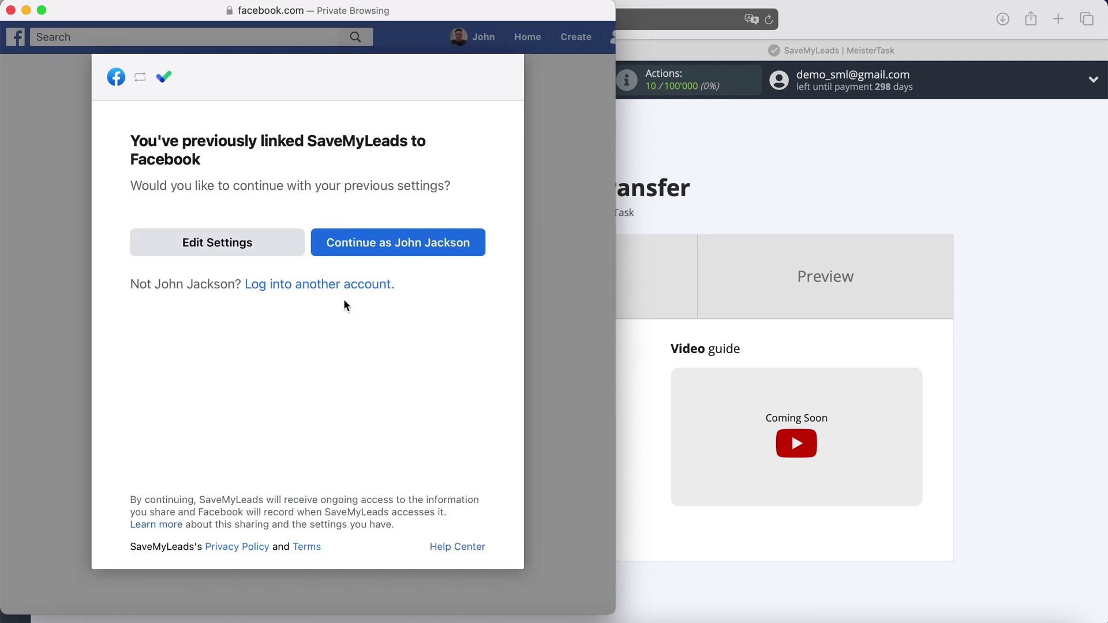
Edit the access settings to share the FB Lead Forms page, keep all permissions enabled, and complete the Facebook authorization.
click(271, 245)
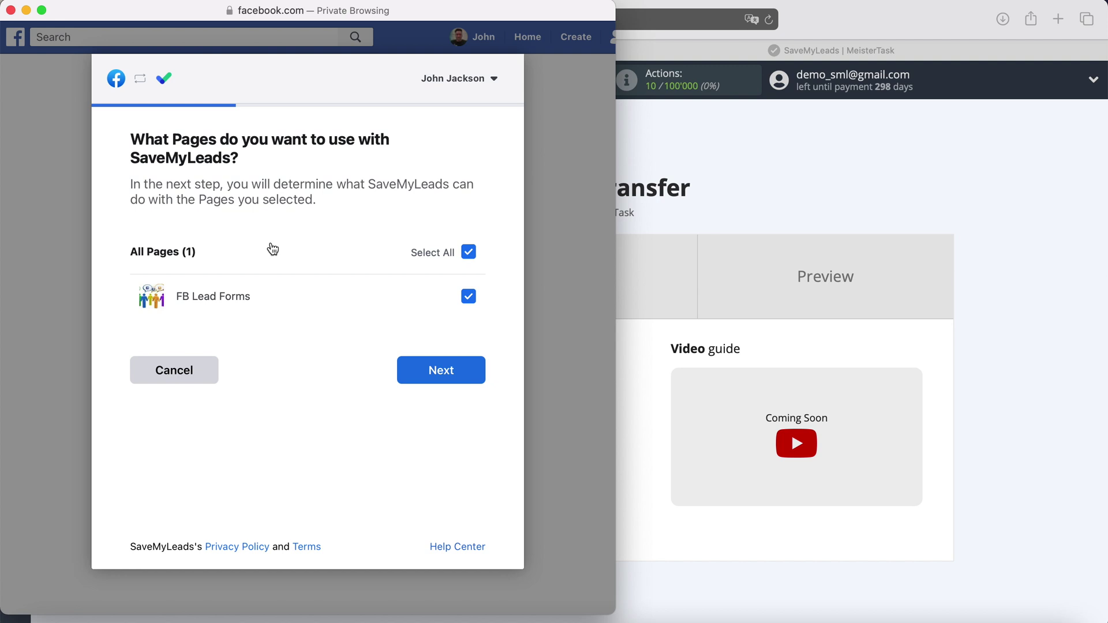
click(462, 374)
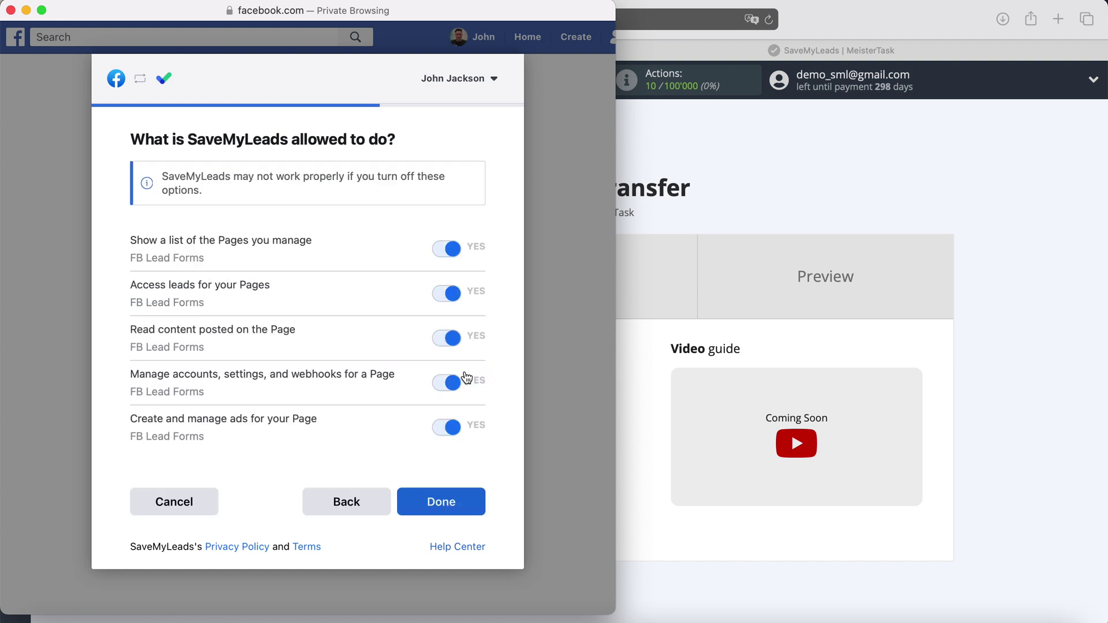
click(458, 509)
click(343, 283)
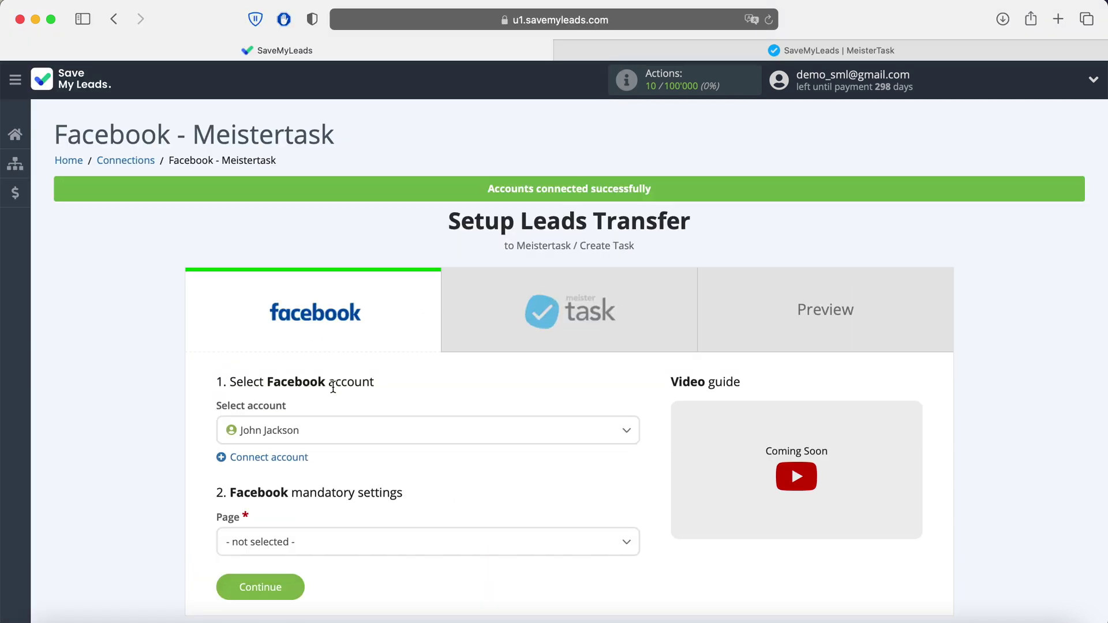
Choose the connected Facebook account, the FB Lead Forms page and the Lead Form 19.05.2021 form, and continue to the Meistertask settings.
click(344, 433)
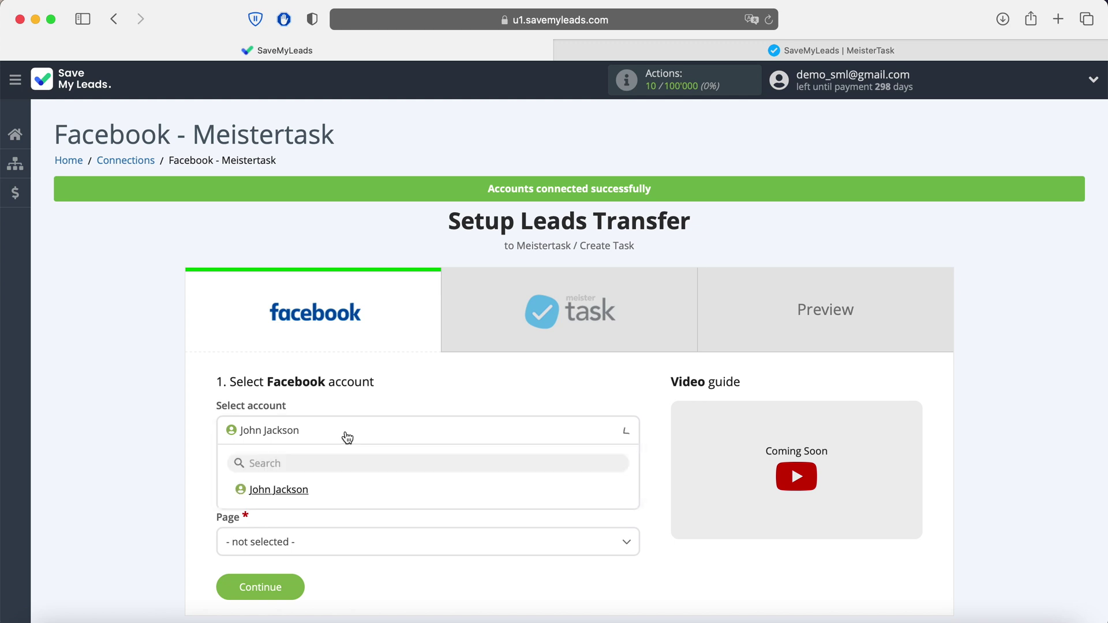
click(329, 496)
scroll(327, 496, down, 5)
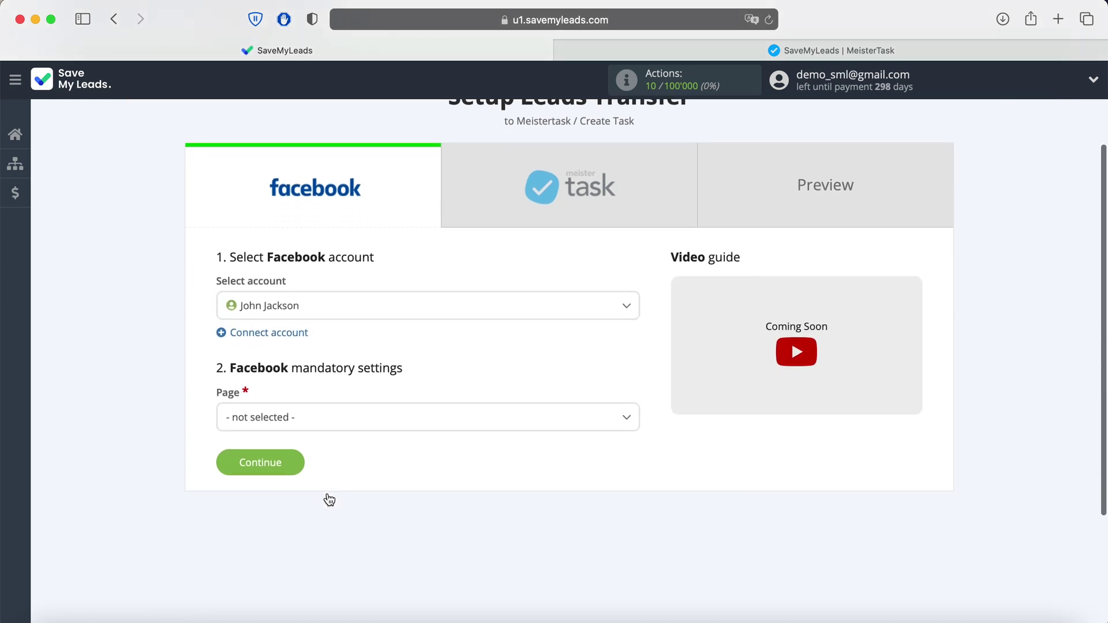
click(324, 391)
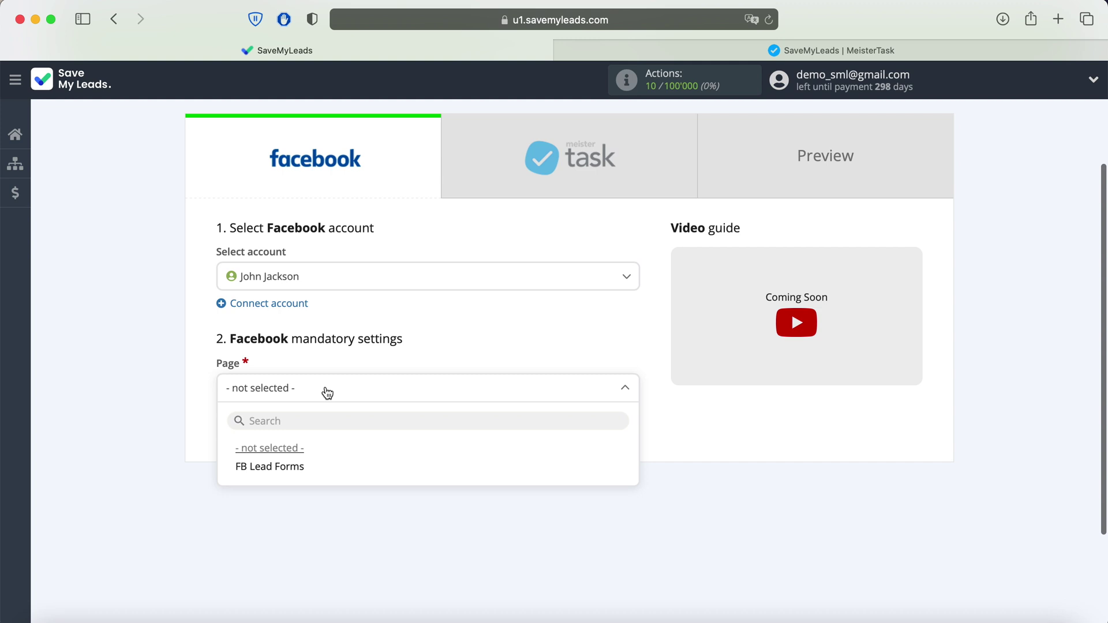
click(325, 467)
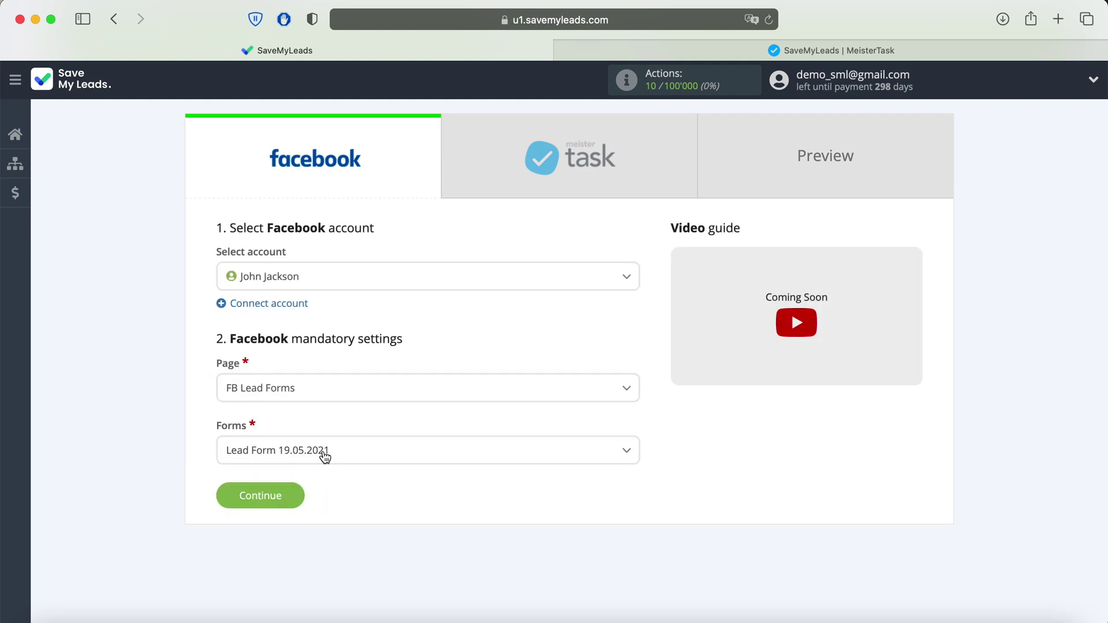
click(323, 454)
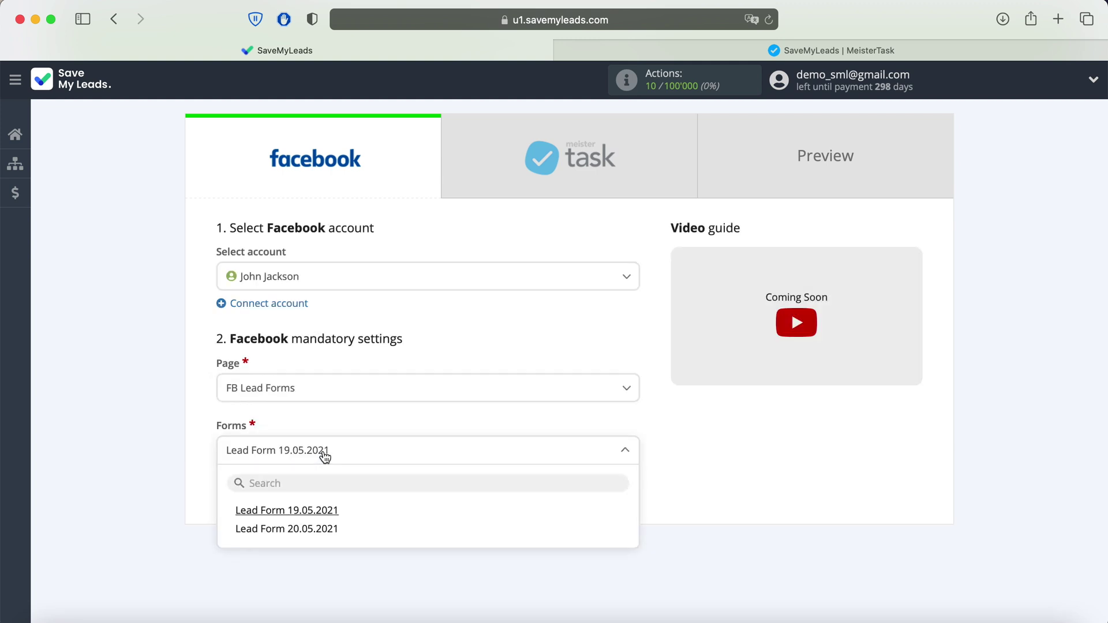
click(356, 514)
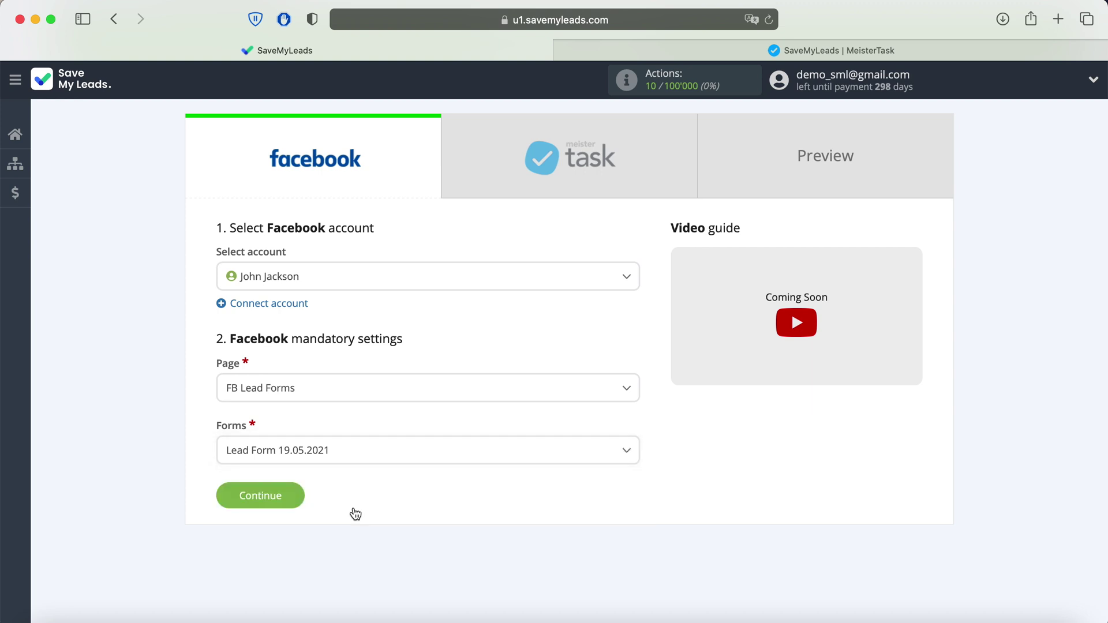
click(292, 492)
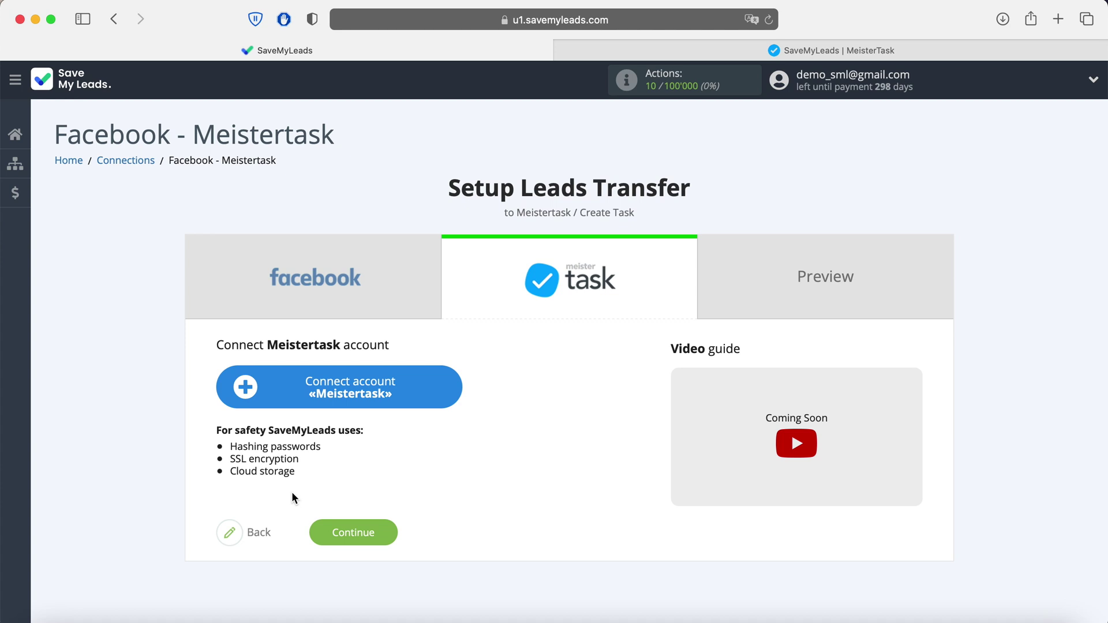
Connect the Meistertask account by logging in with the saved e-mail and account password.
click(431, 397)
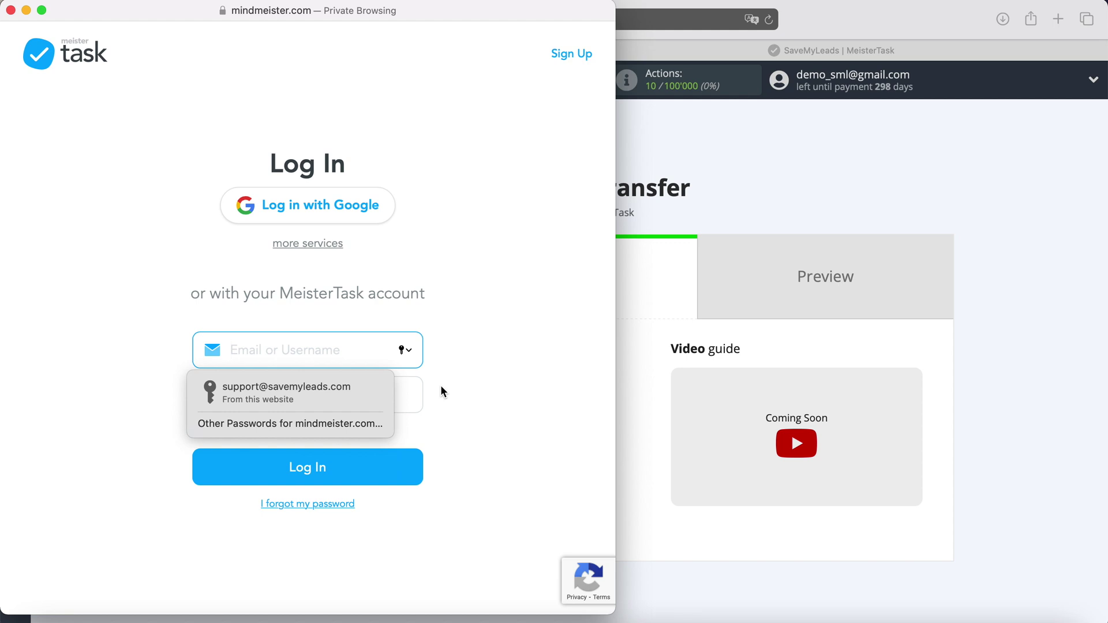
click(363, 395)
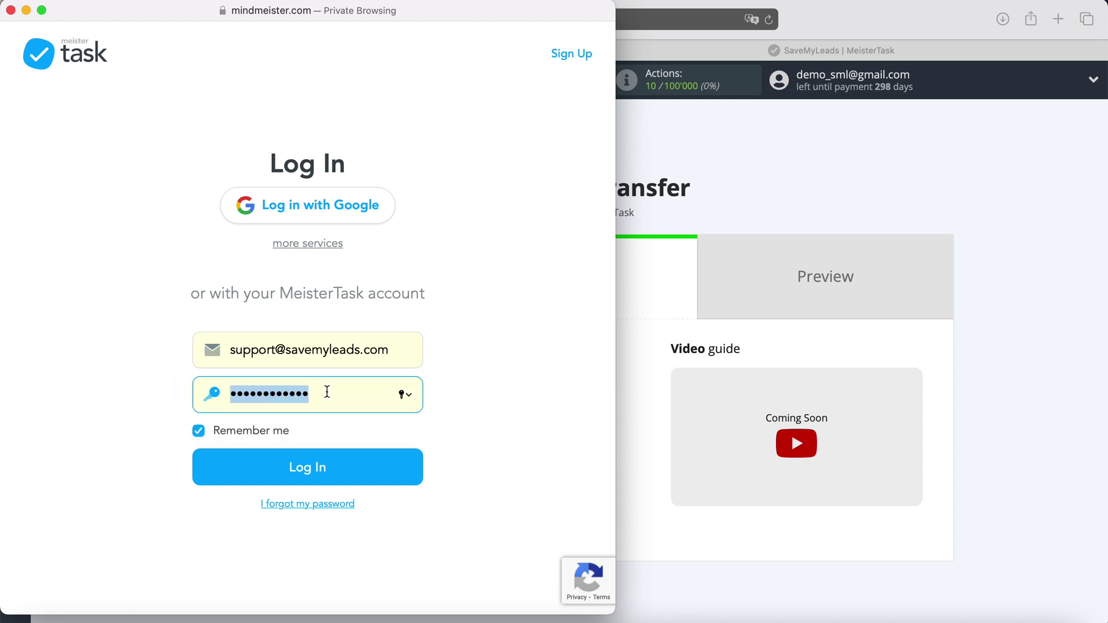
click(335, 465)
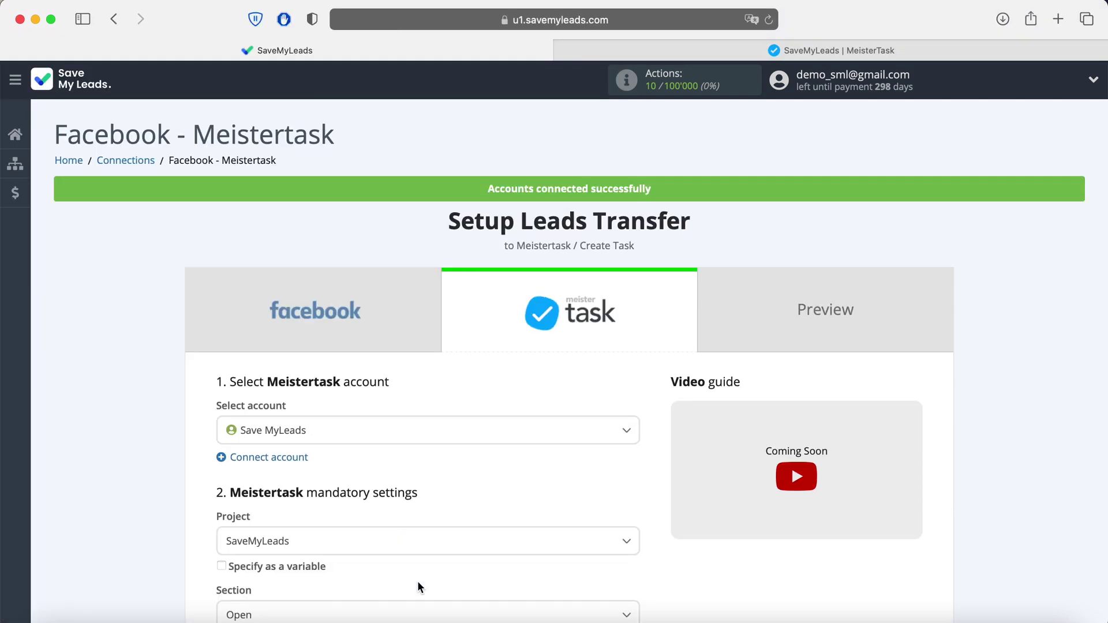
Choose the Save MyLeads Meistertask account and the SaveMyLeads project for the new tasks.
click(379, 432)
click(340, 490)
scroll(341, 494, down, 5)
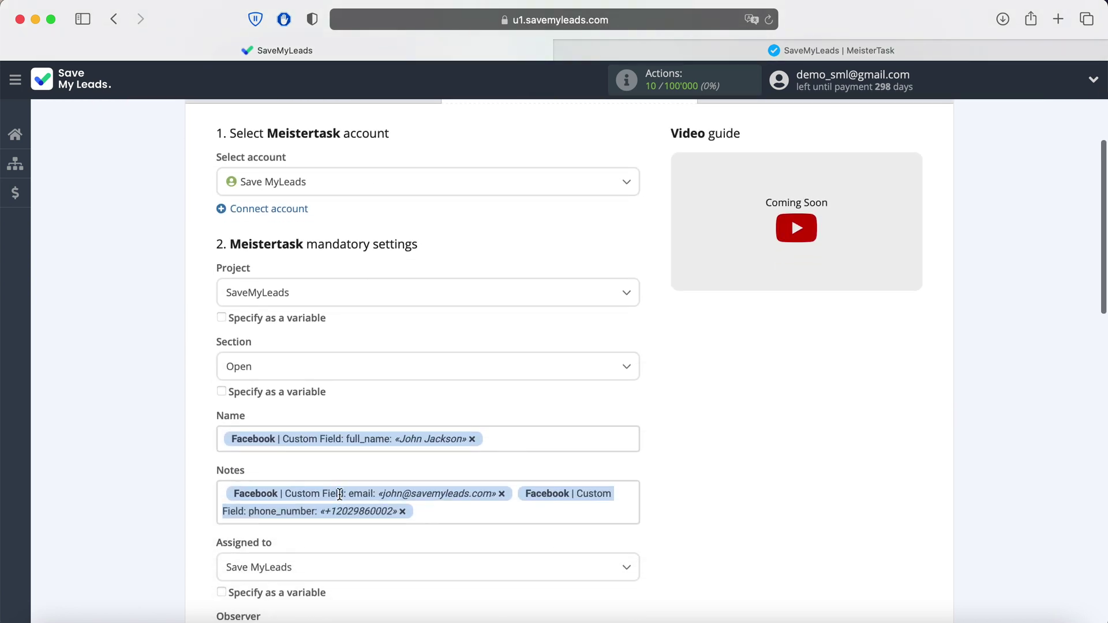
click(346, 295)
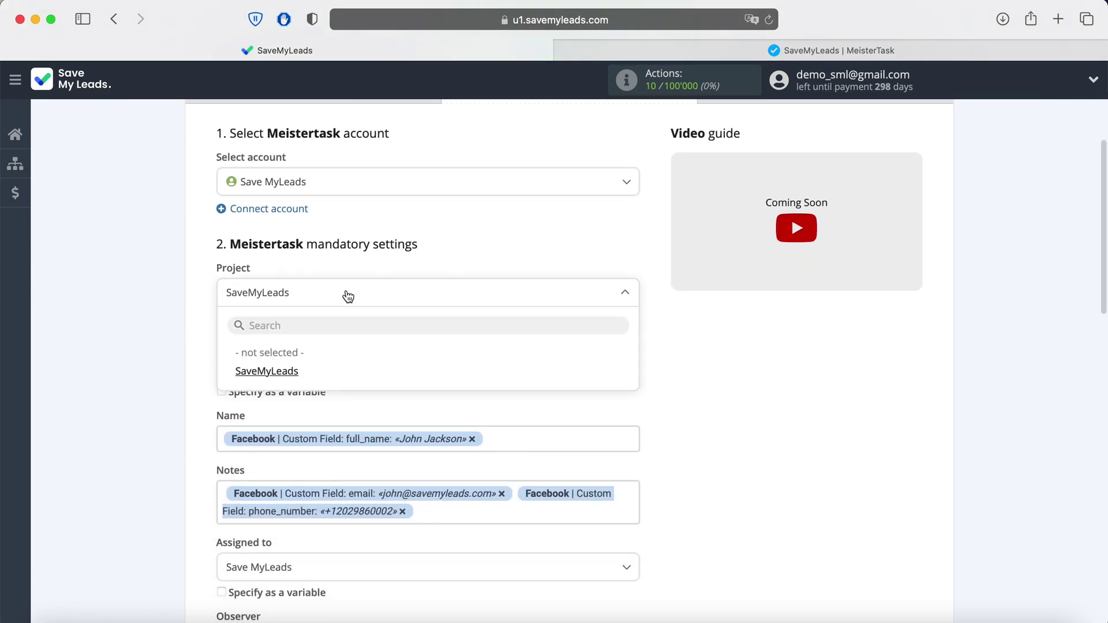
click(301, 372)
Examine the system and Facebook variables available for the task's Name field, and leave the variable list without choosing one.
scroll(300, 373, down, 3)
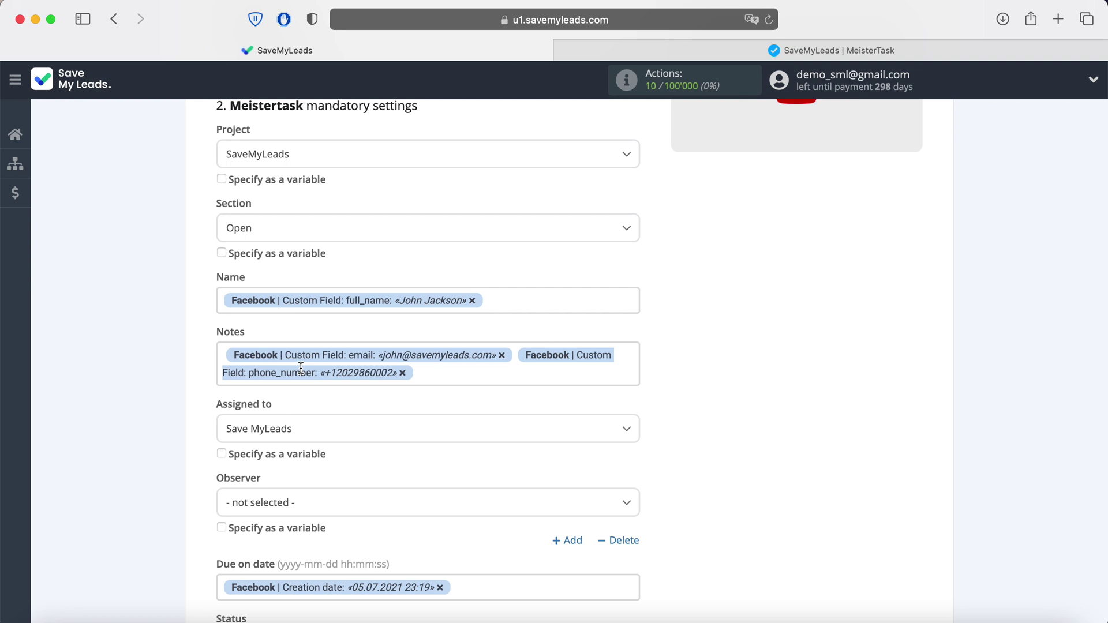
click(523, 306)
scroll(530, 306, down, 4)
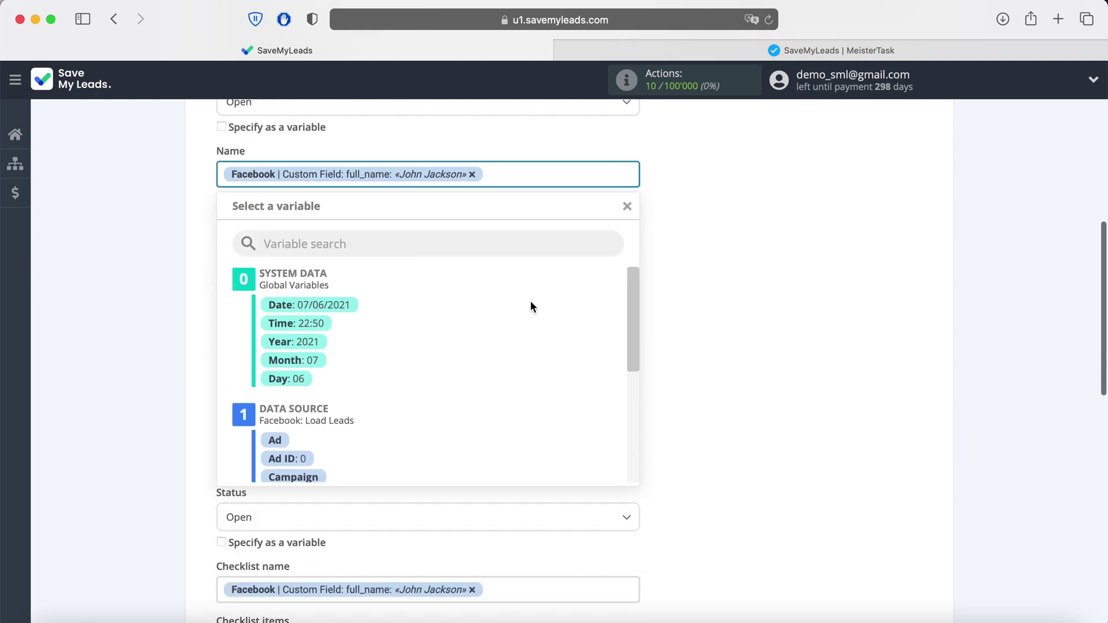
scroll(531, 343, down, 4)
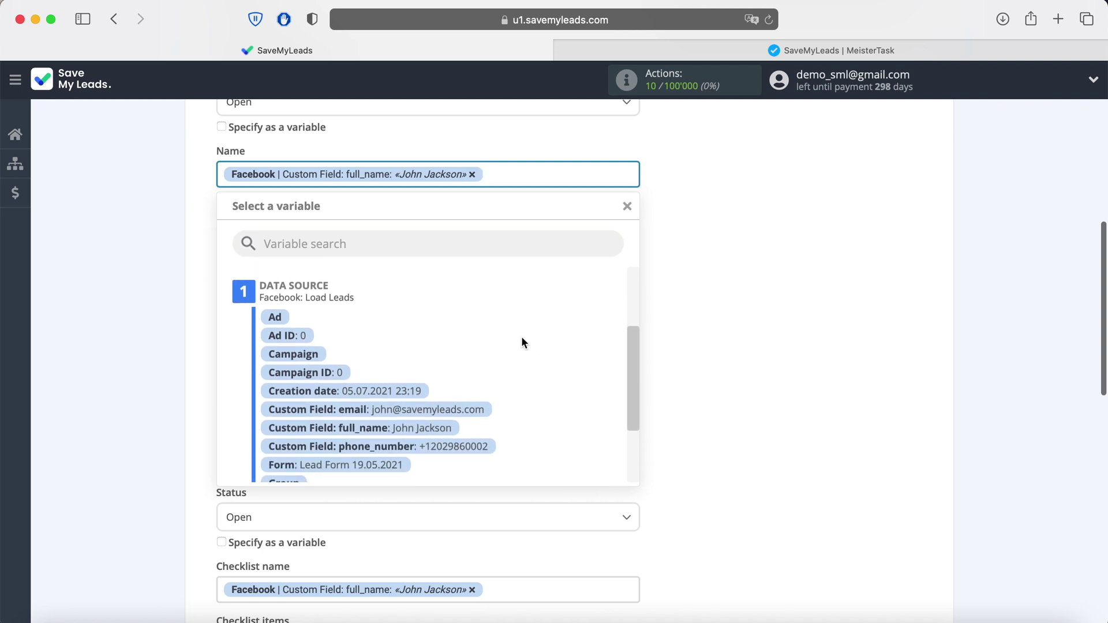
click(802, 319)
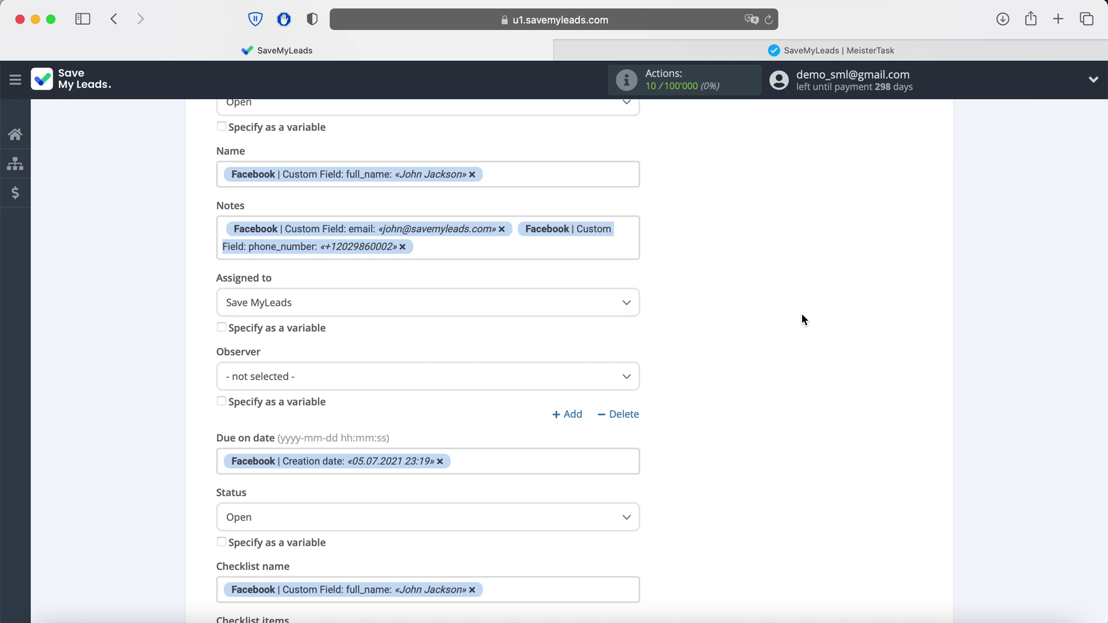
Review the remaining task fields from Assigned to through Comments, and accept the Meistertask settings to reach the preview.
scroll(803, 315, down, 5)
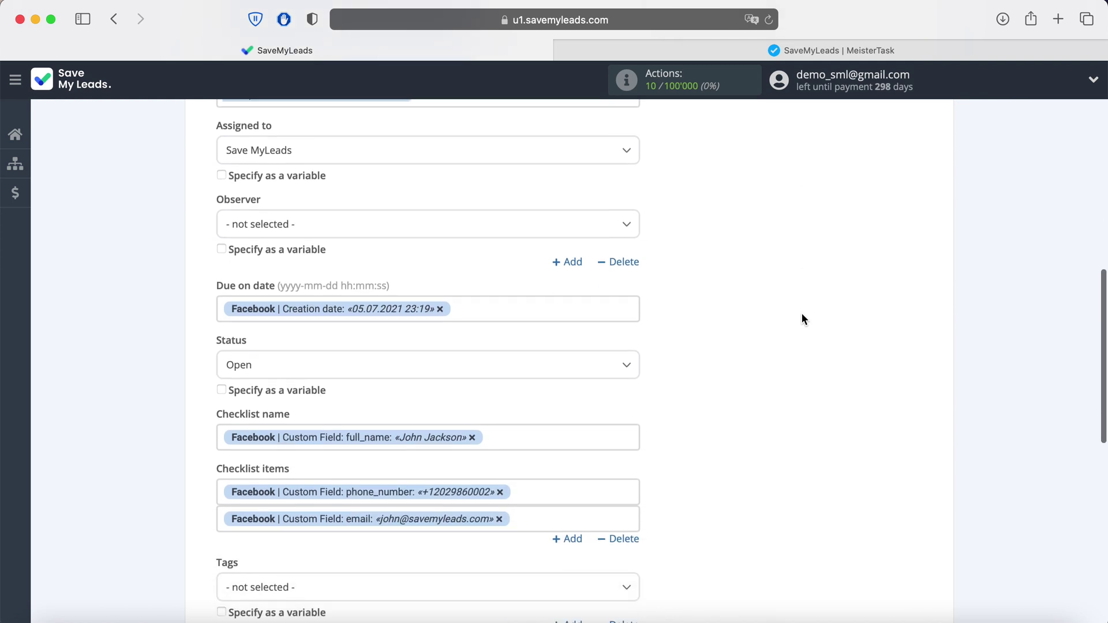
scroll(802, 314, down, 5)
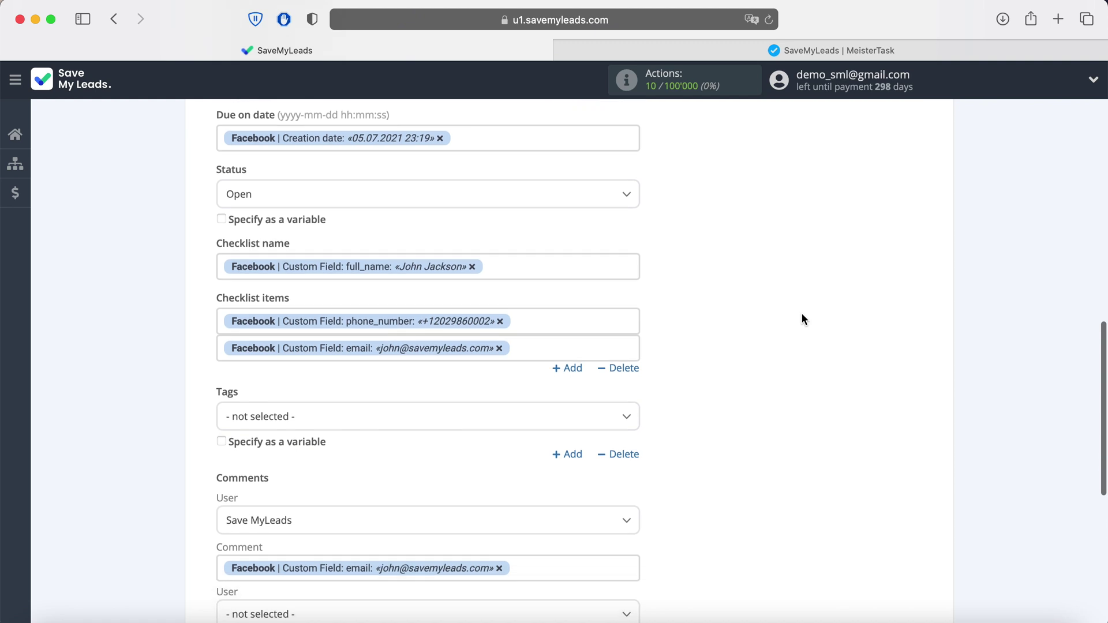
scroll(801, 319, down, 5)
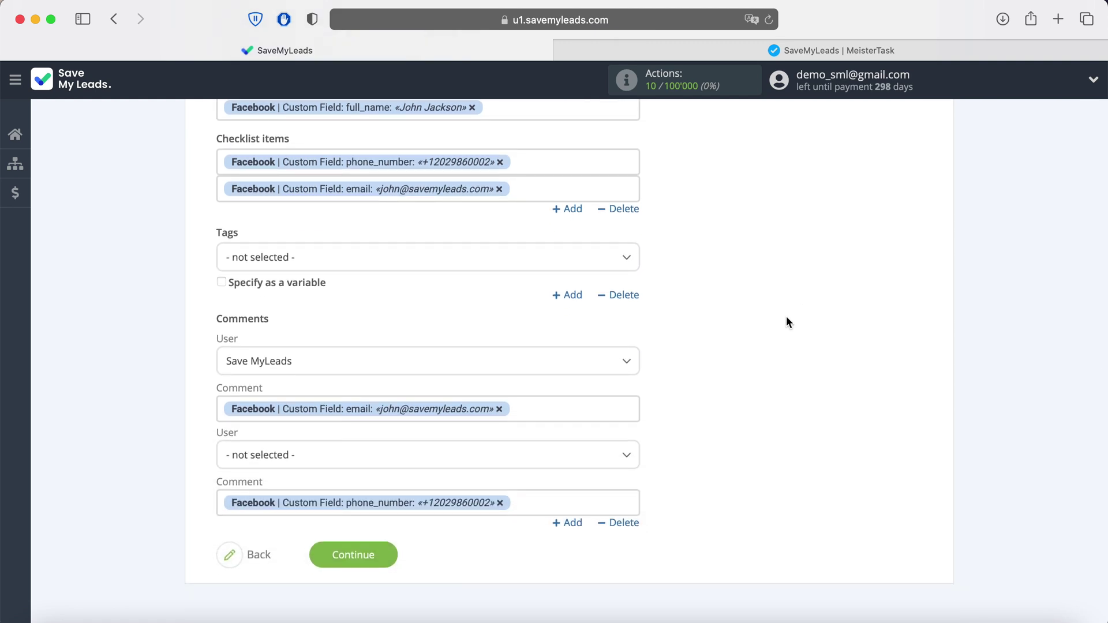
click(381, 554)
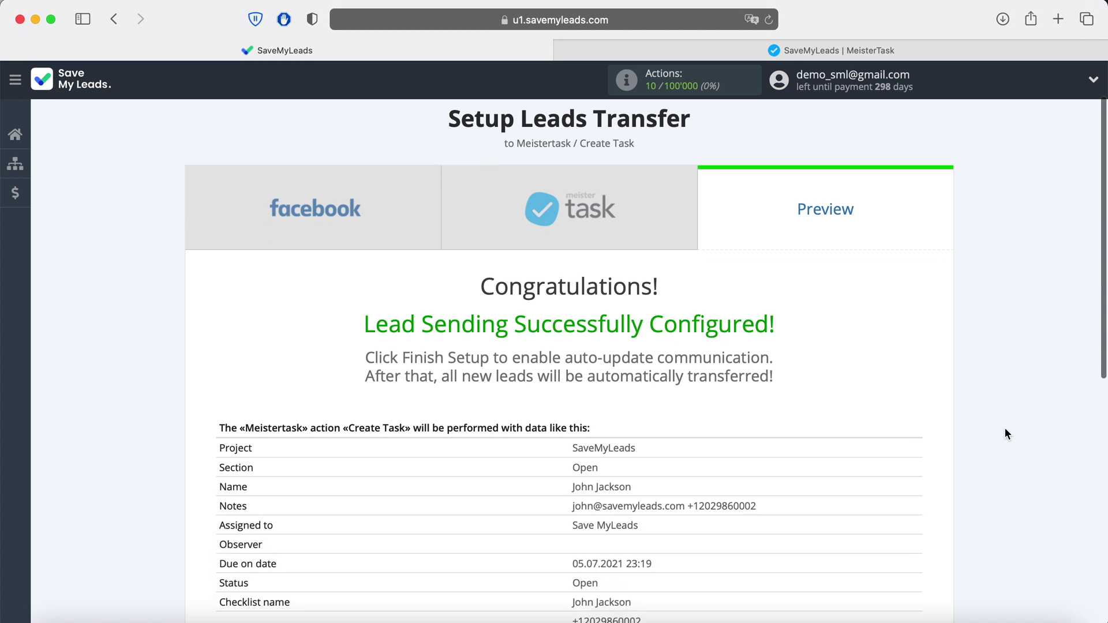
Check the preview of the task data and send test data to Meistertask.
scroll(1005, 429, down, 7)
scroll(1005, 434, down, 2)
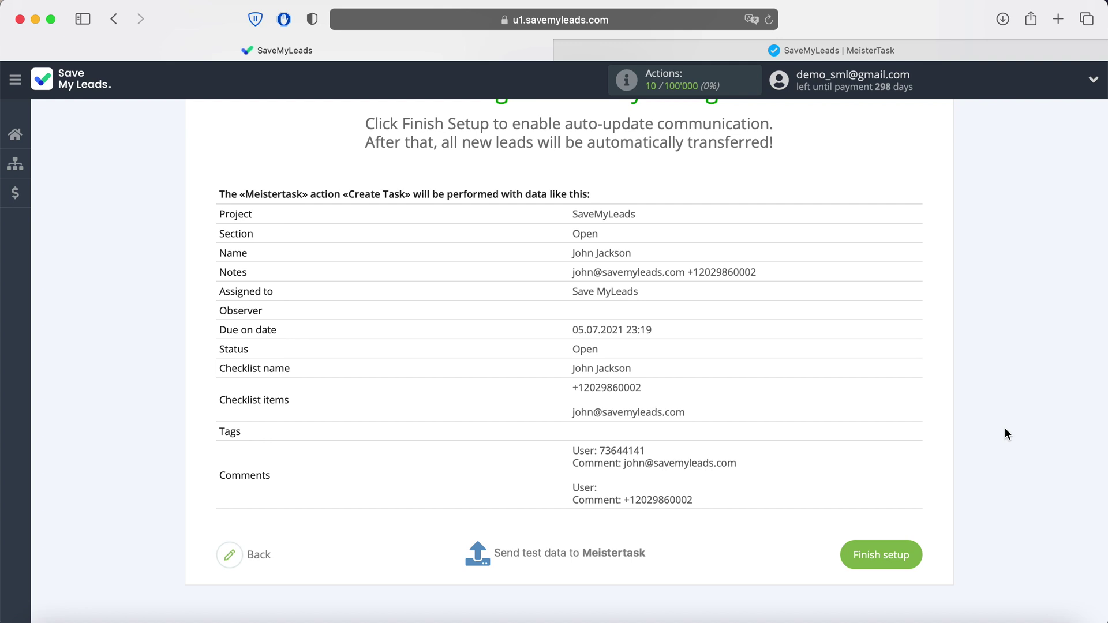
click(565, 553)
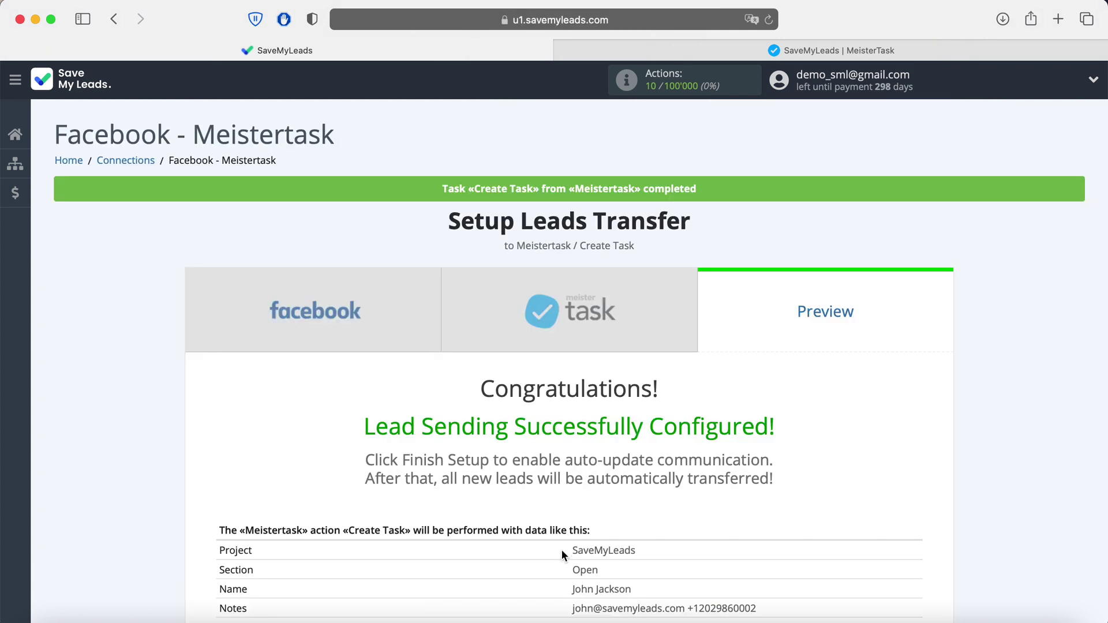
Switch to MeisterTask and open the test lead's task in the Open section to check its transferred details.
click(775, 58)
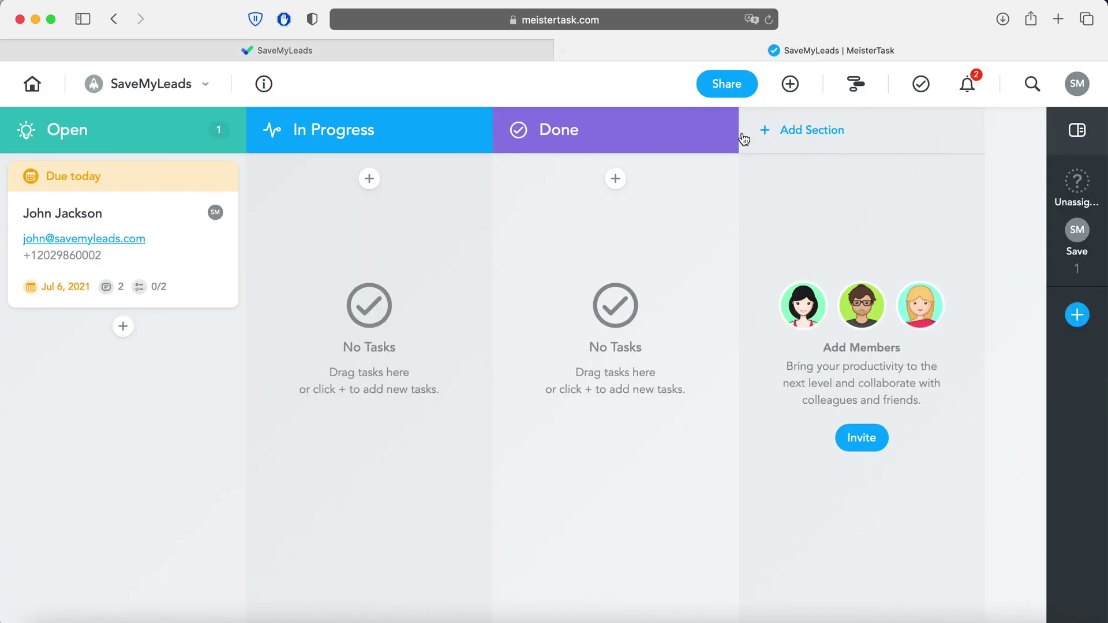
click(161, 226)
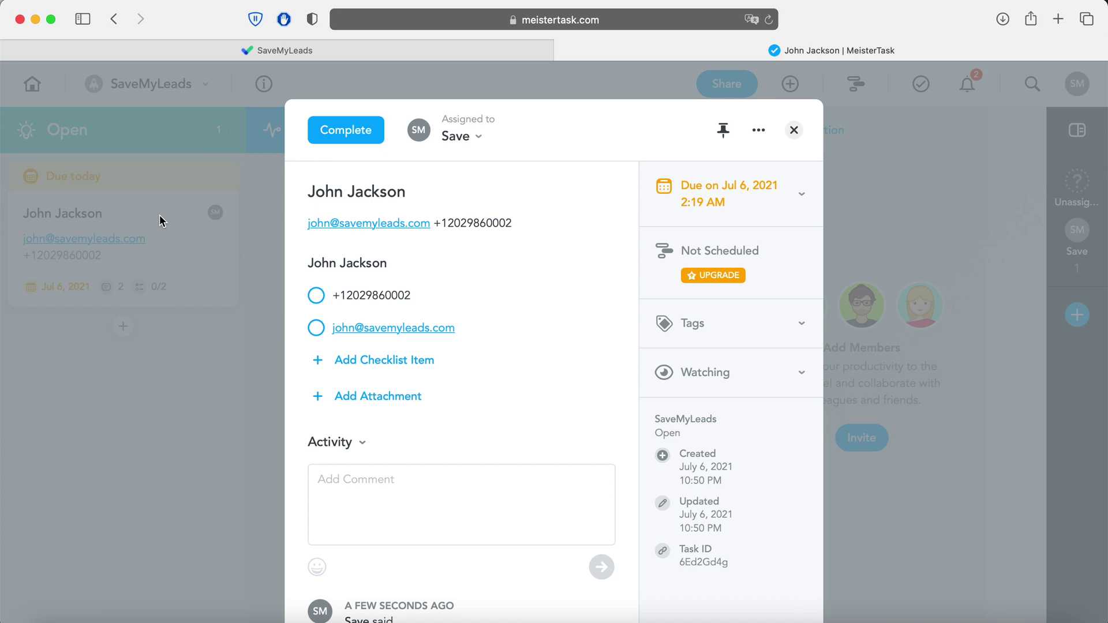
Return to SaveMyLeads, review the Create Task preview data, and finish the setup of the Facebook - Meistertask connection.
click(345, 49)
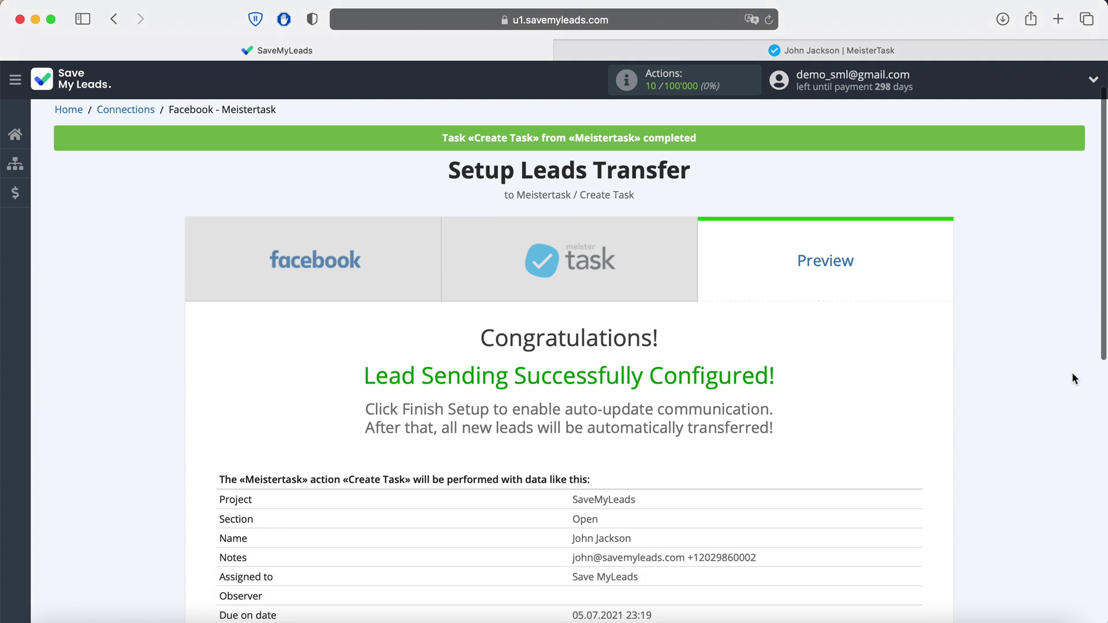
scroll(1072, 374, down, 5)
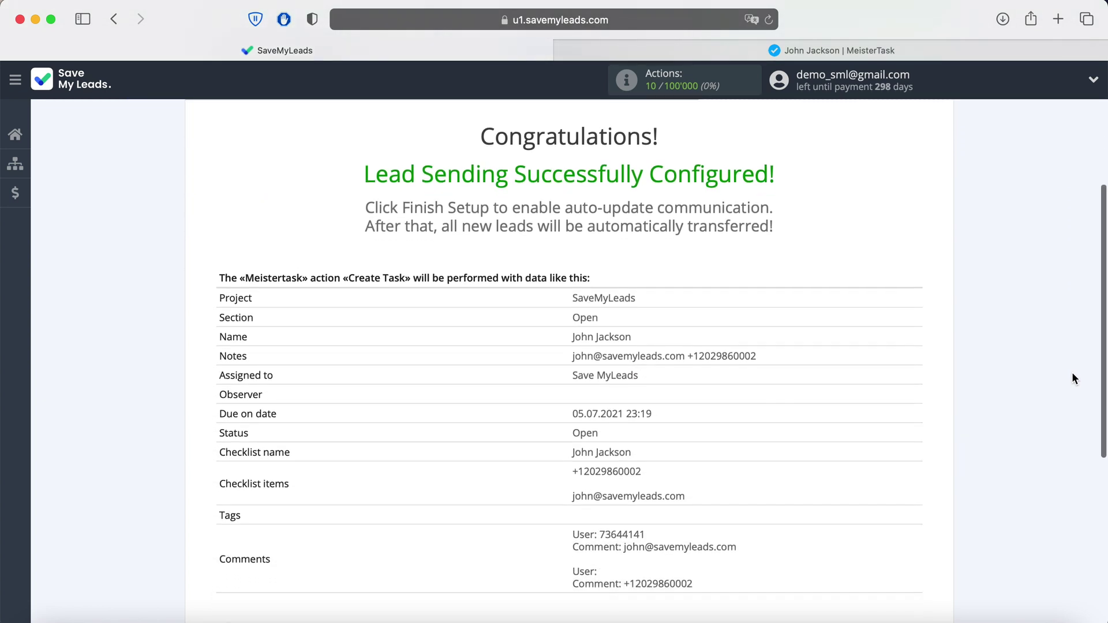
scroll(1073, 379, down, 2)
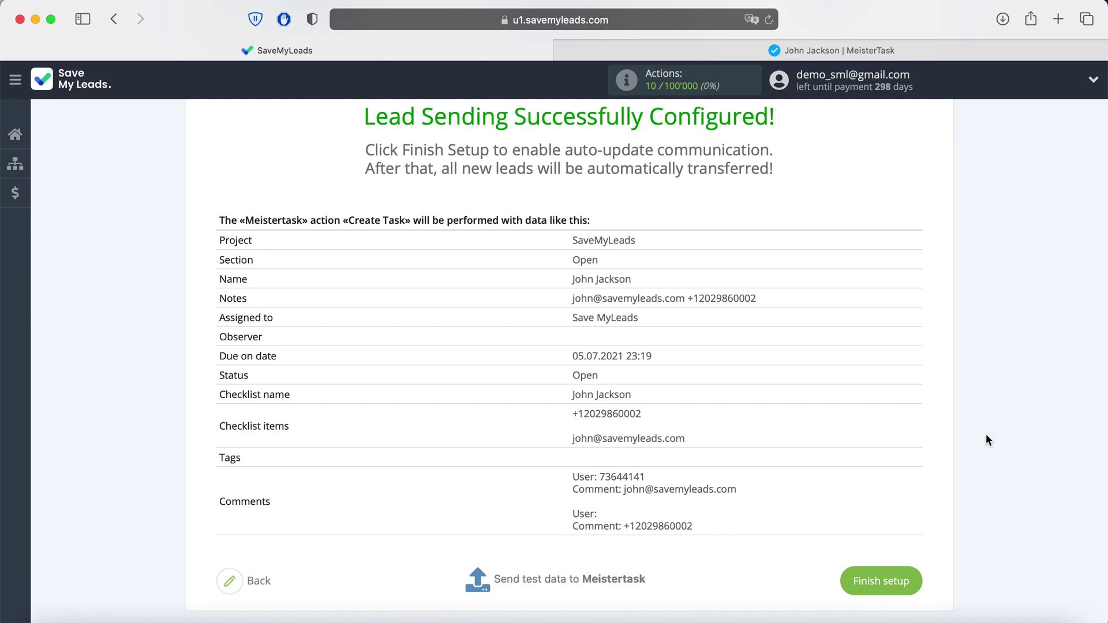
click(895, 580)
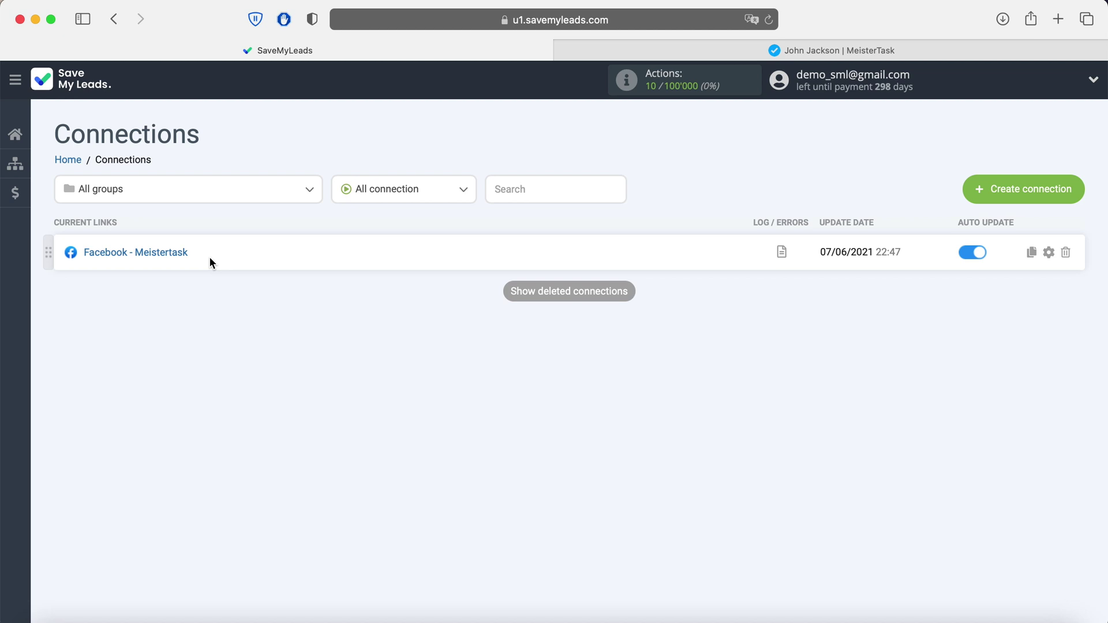
Rename the Facebook - Meistertask connection to "Facebook - Meistertask LeadForm 19.05.2021" in its settings and save it.
click(1049, 253)
click(597, 275)
text(Lead)
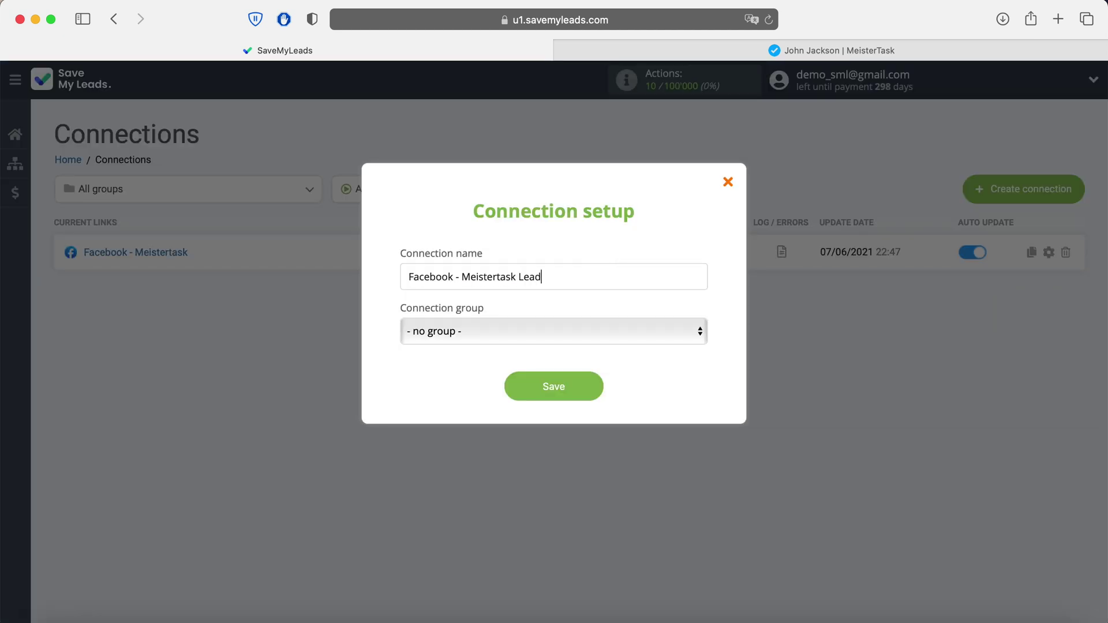
text(Form 19.05.2021)
click(591, 390)
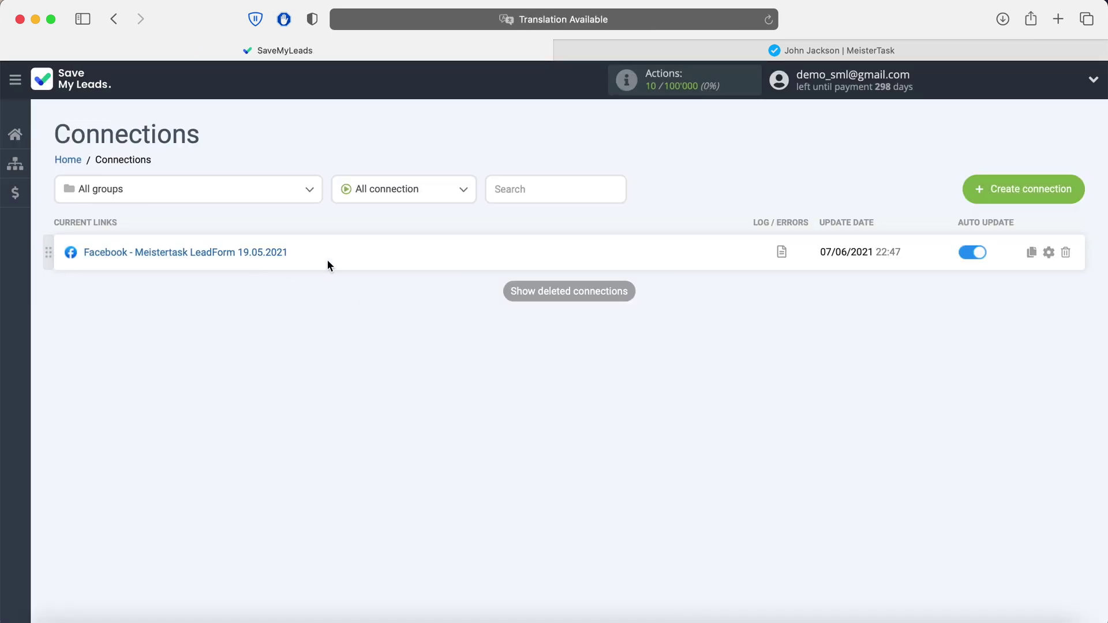